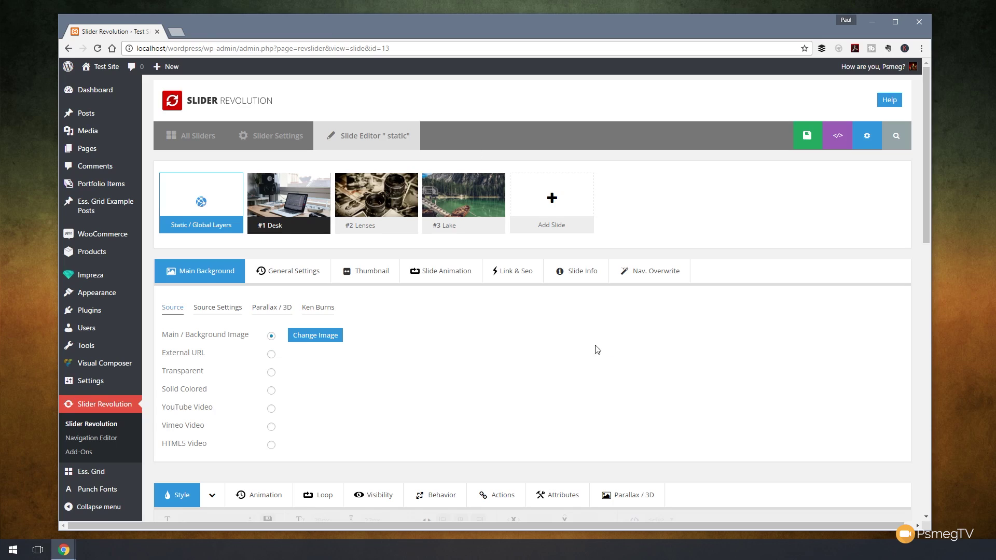
Open the Static / Global Layers and bring up the Show Layers from Slide list
{"action": "left_click", "coordinate": [205, 206]}
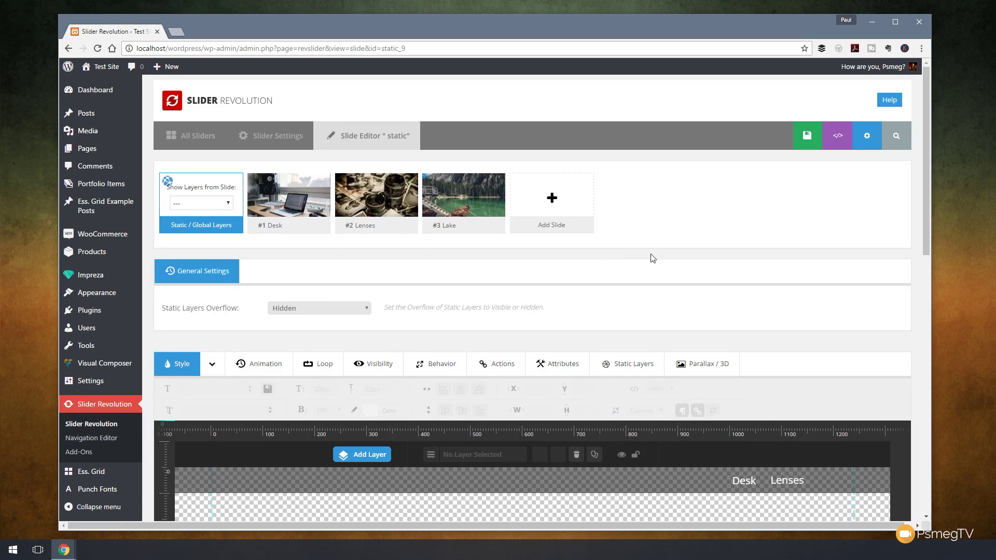
{"action": "scroll", "coordinate": [651, 260], "scroll_direction": "down", "scroll_amount": 5}
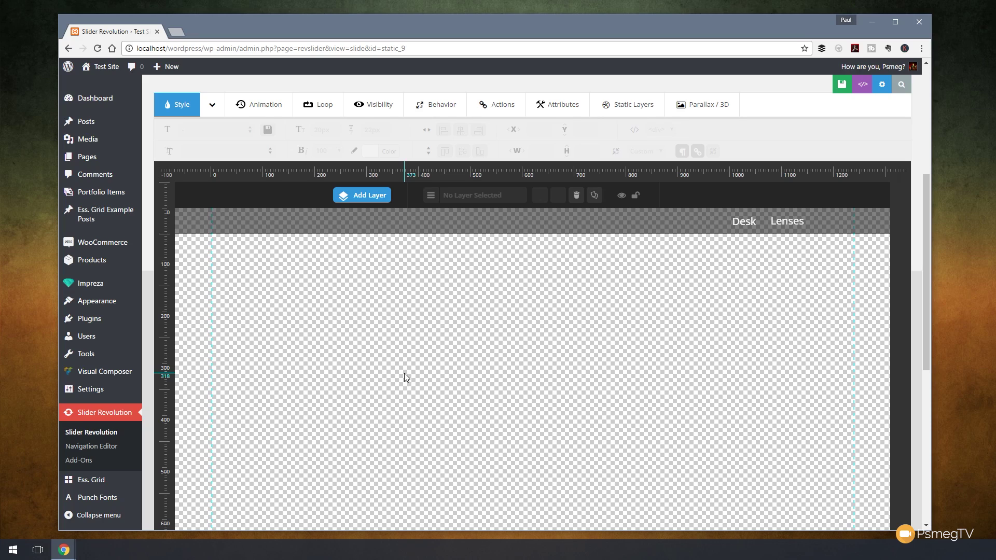
{"action": "scroll", "coordinate": [404, 373], "scroll_direction": "up", "scroll_amount": 5}
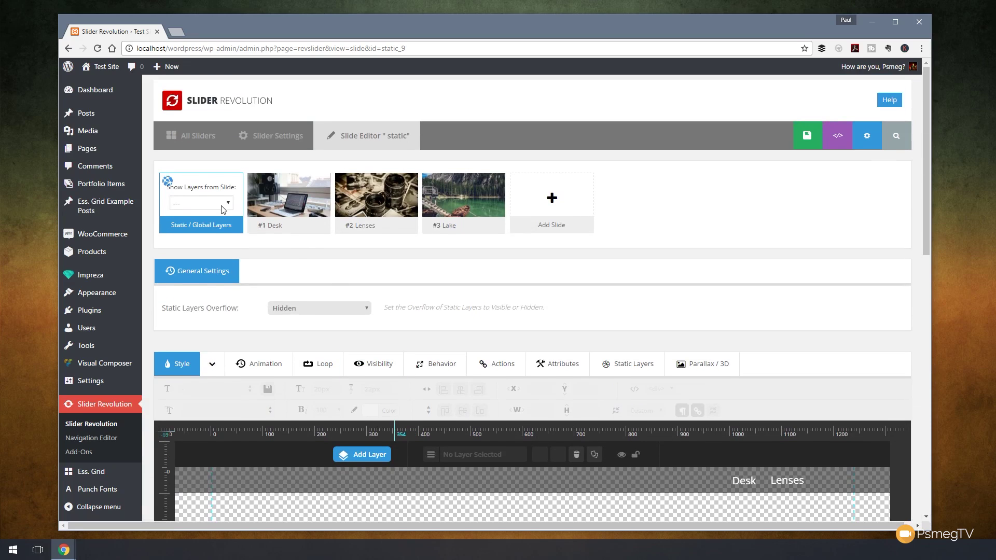
{"action": "left_click", "coordinate": [222, 208]}
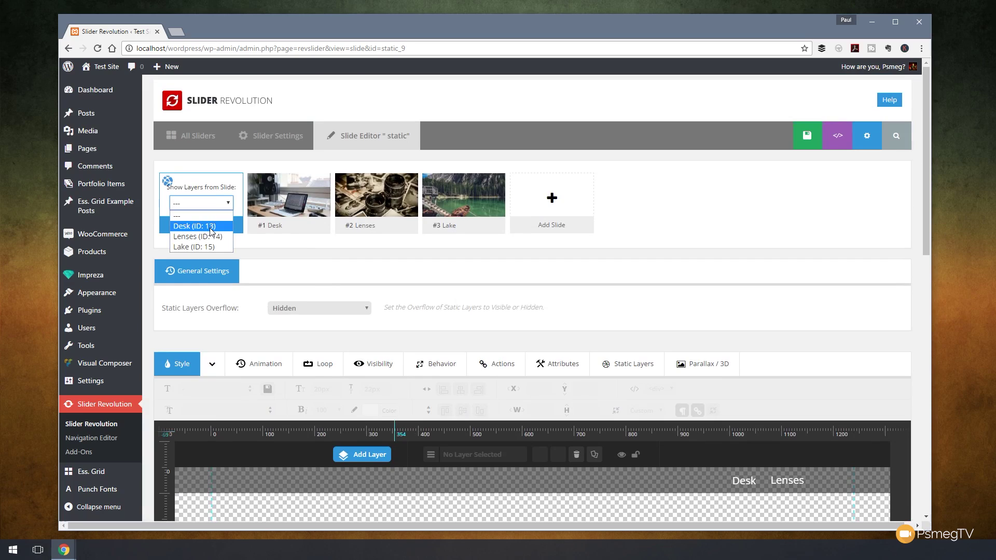
{"action": "mouse_move", "coordinate": [405, 202]}
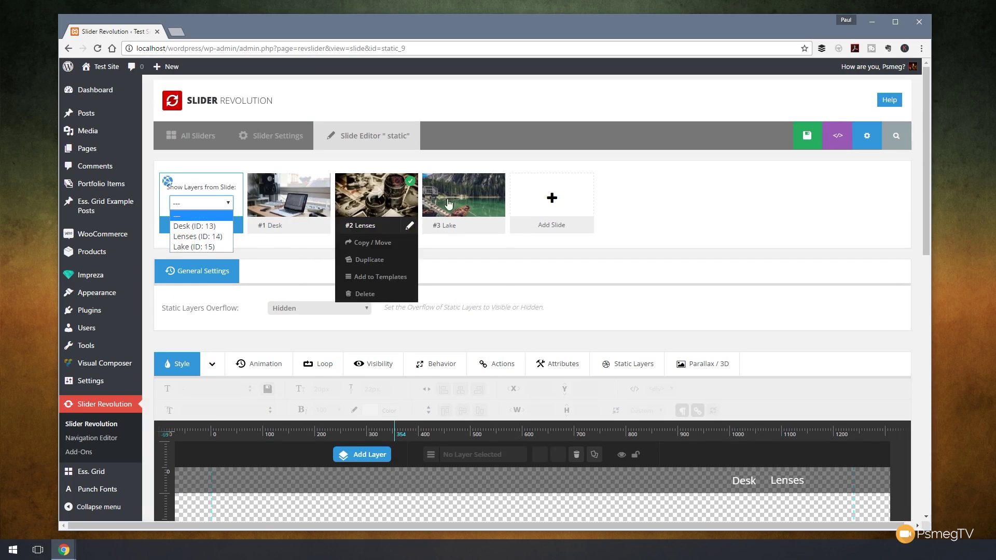
Preview the static layers over the Lenses slide's background
{"action": "left_click", "coordinate": [198, 237]}
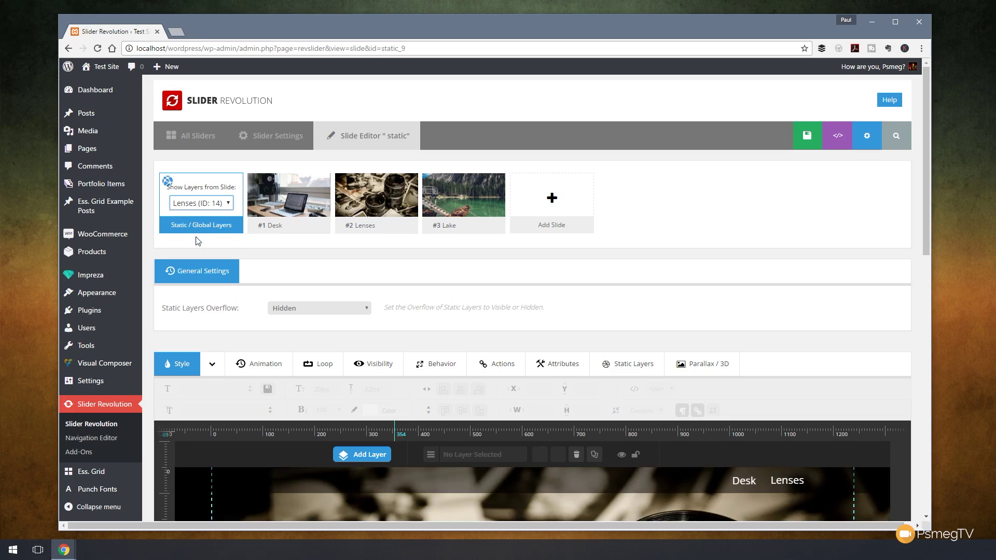
{"action": "scroll", "coordinate": [400, 335], "scroll_direction": "down", "scroll_amount": 4}
{"action": "scroll", "coordinate": [468, 384], "scroll_direction": "down", "scroll_amount": 2}
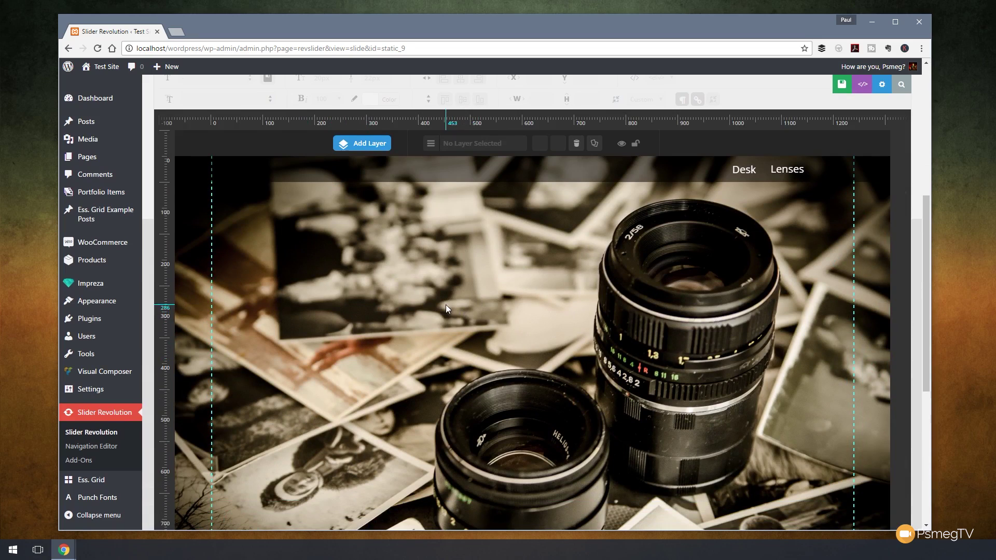
{"action": "scroll", "coordinate": [446, 305], "scroll_direction": "up", "scroll_amount": 6}
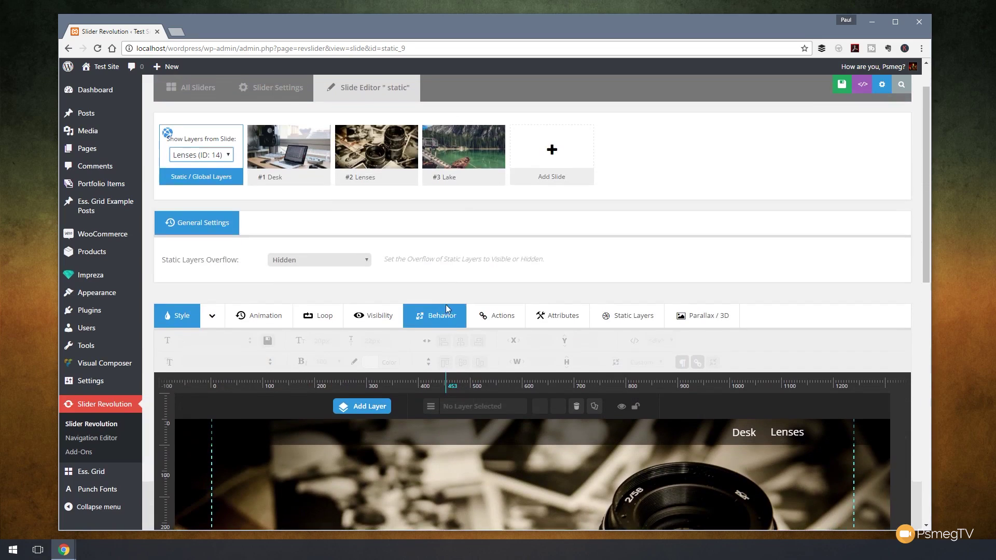
Switch the preview background to the Desk slide (ID: 13) and check the canvas
{"action": "left_click", "coordinate": [226, 205]}
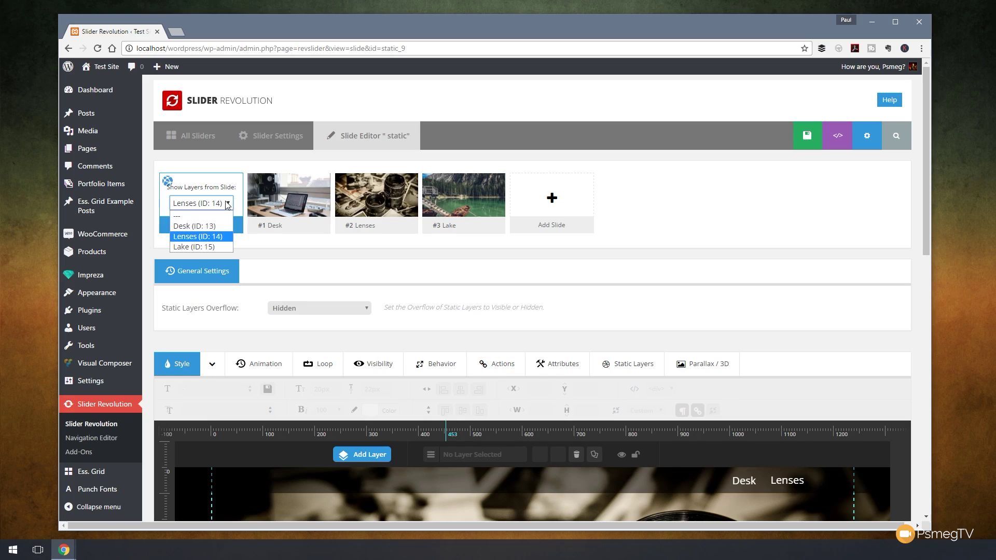
{"action": "left_click", "coordinate": [221, 229]}
{"action": "scroll", "coordinate": [541, 309], "scroll_direction": "down", "scroll_amount": 9}
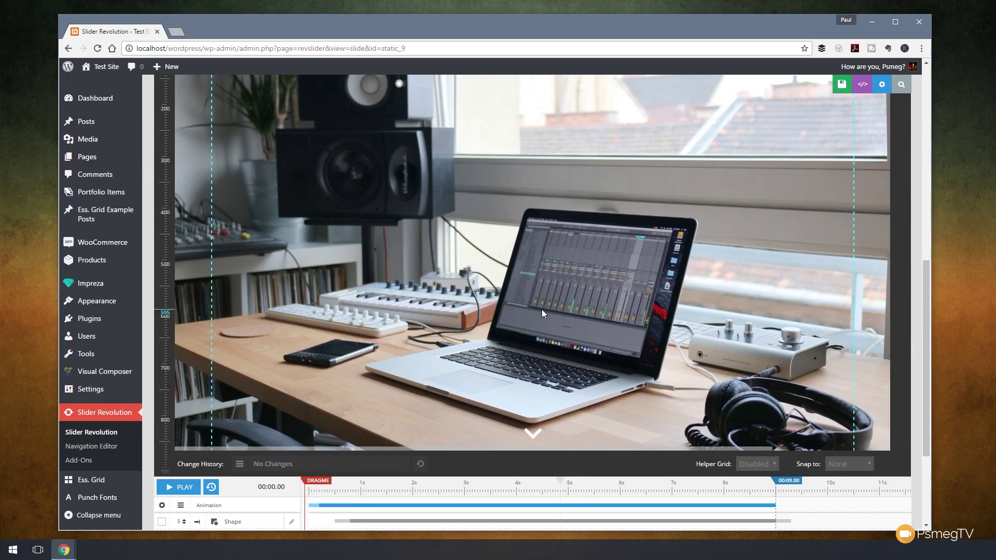
{"action": "scroll", "coordinate": [542, 309], "scroll_direction": "up", "scroll_amount": 4}
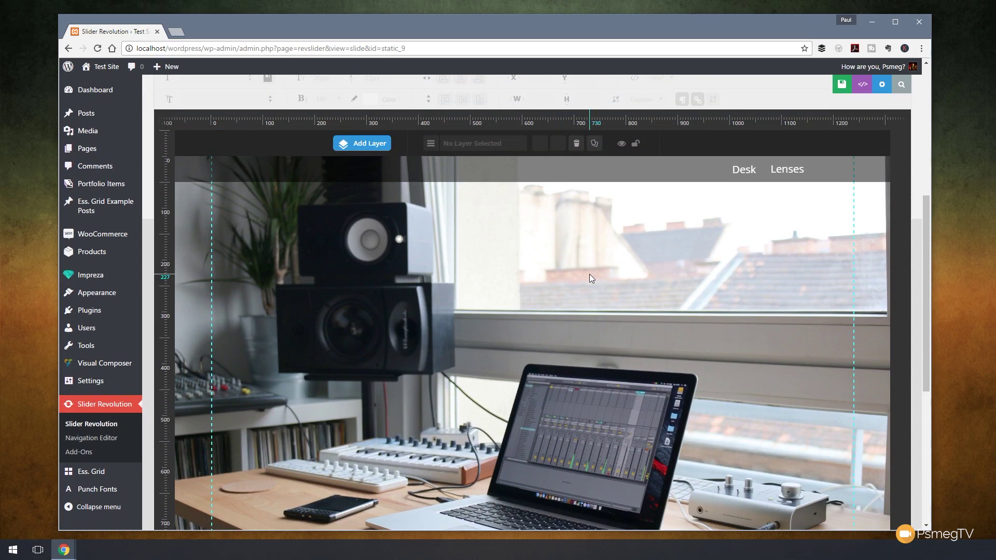
{"action": "scroll", "coordinate": [536, 340], "scroll_direction": "up", "scroll_amount": 1}
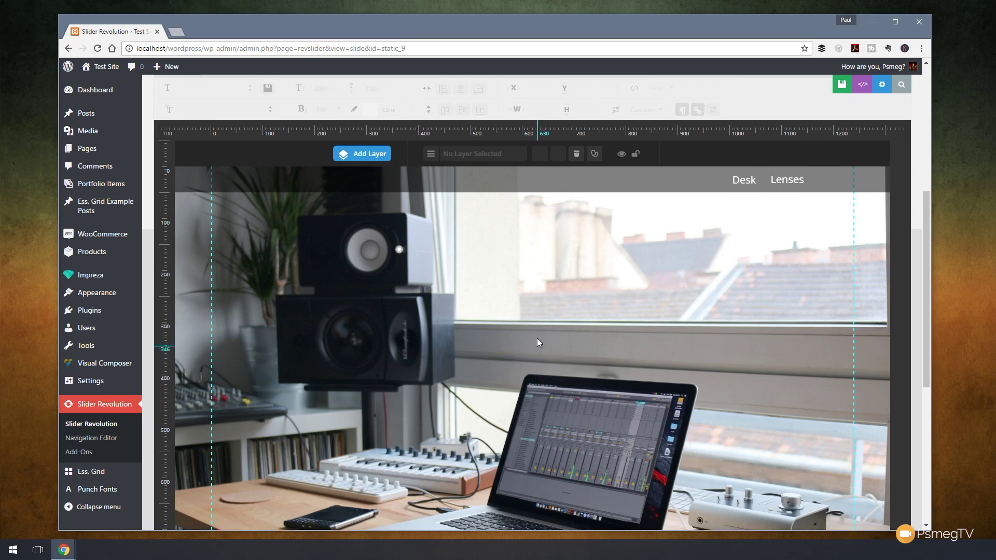
{"action": "scroll", "coordinate": [536, 342], "scroll_direction": "up", "scroll_amount": 4}
{"action": "scroll", "coordinate": [444, 346], "scroll_direction": "up", "scroll_amount": 1}
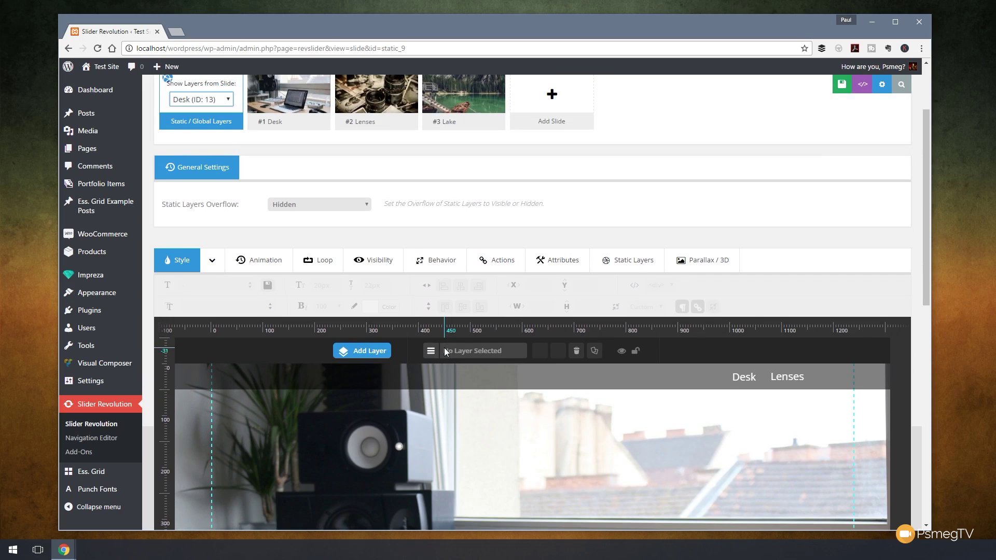
{"action": "scroll", "coordinate": [445, 331], "scroll_direction": "down", "scroll_amount": 2}
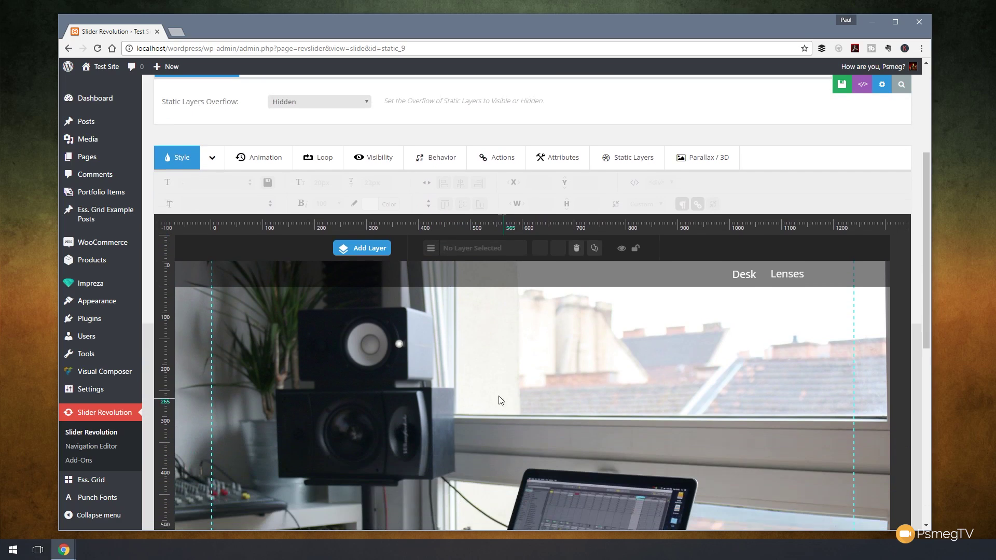
{"action": "mouse_move", "coordinate": [357, 247]}
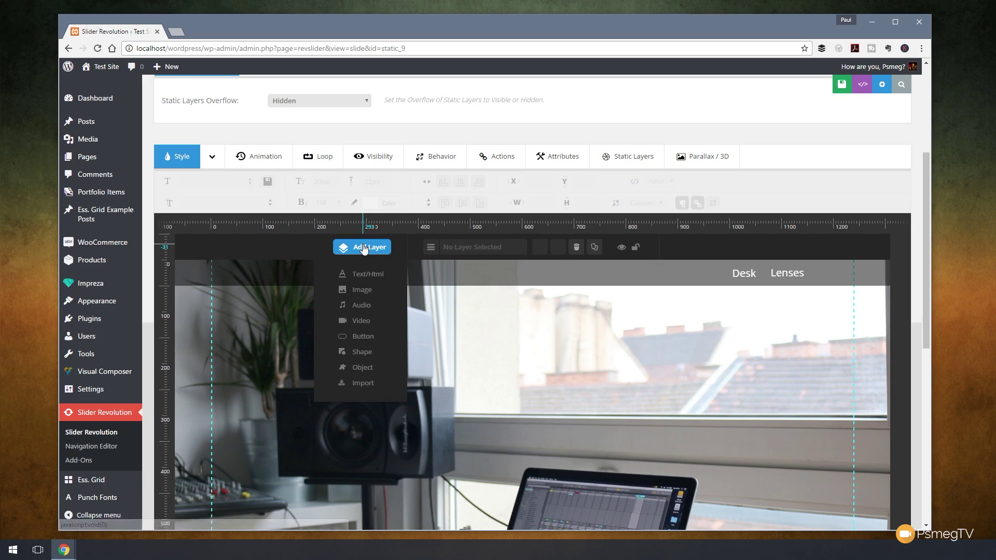
{"action": "left_click", "coordinate": [361, 289]}
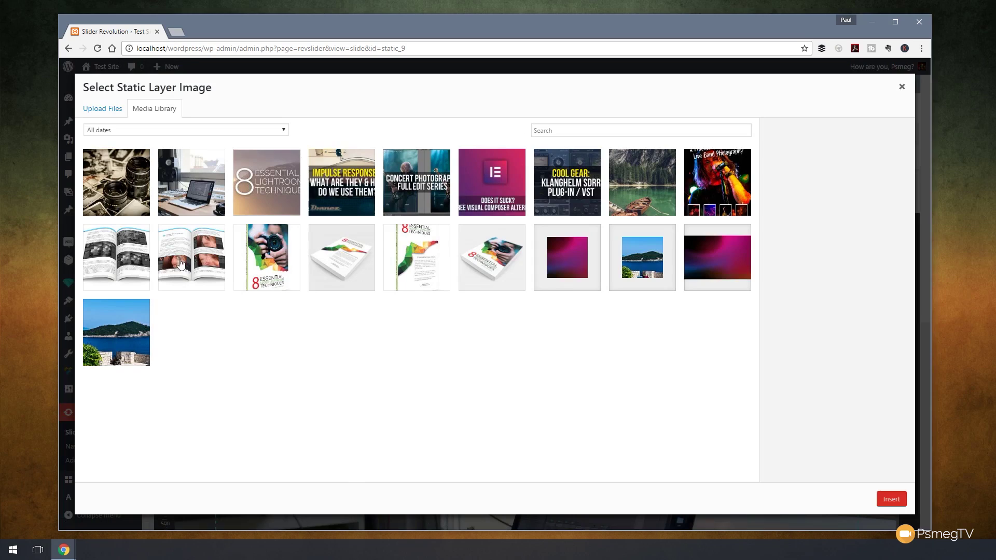
{"action": "left_click", "coordinate": [105, 259]}
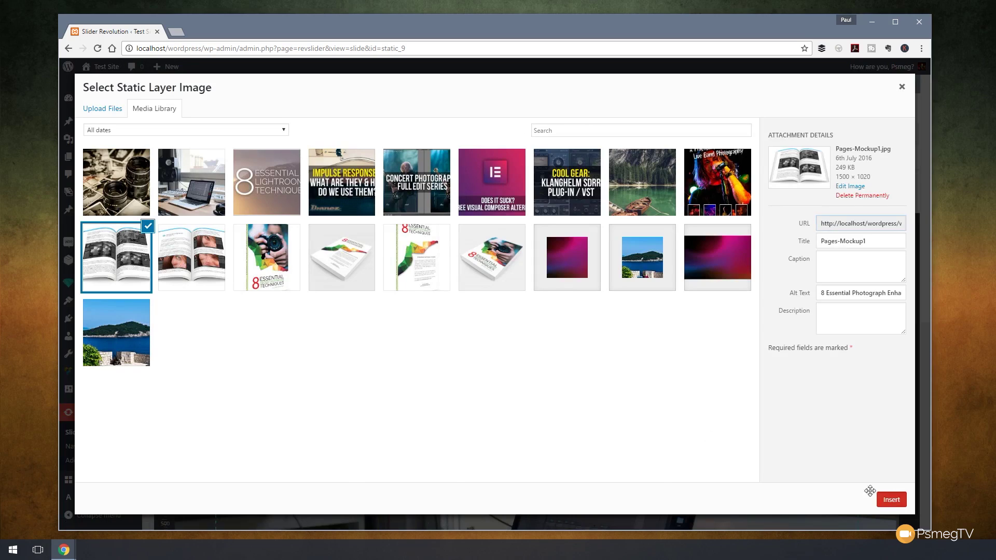
{"action": "left_click", "coordinate": [891, 499]}
{"action": "scroll", "coordinate": [446, 438], "scroll_direction": "down", "scroll_amount": 6}
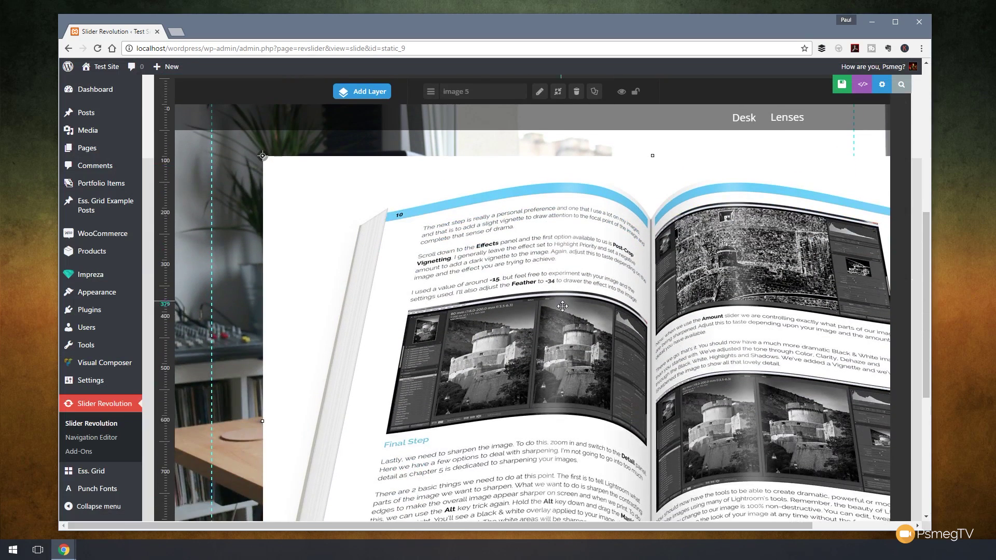
{"action": "scroll", "coordinate": [527, 320], "scroll_direction": "up", "scroll_amount": 4}
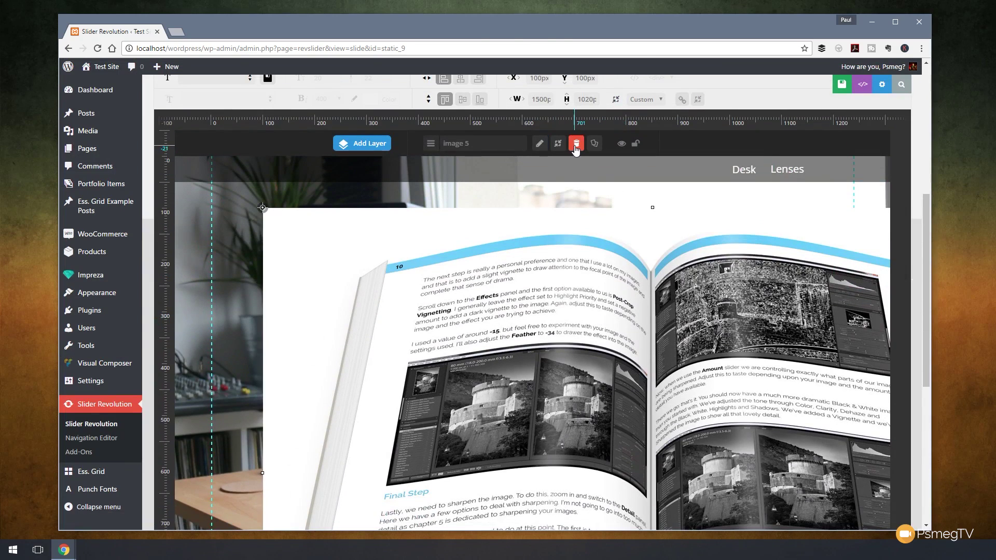
{"action": "left_click", "coordinate": [575, 149]}
{"action": "left_click", "coordinate": [546, 111]}
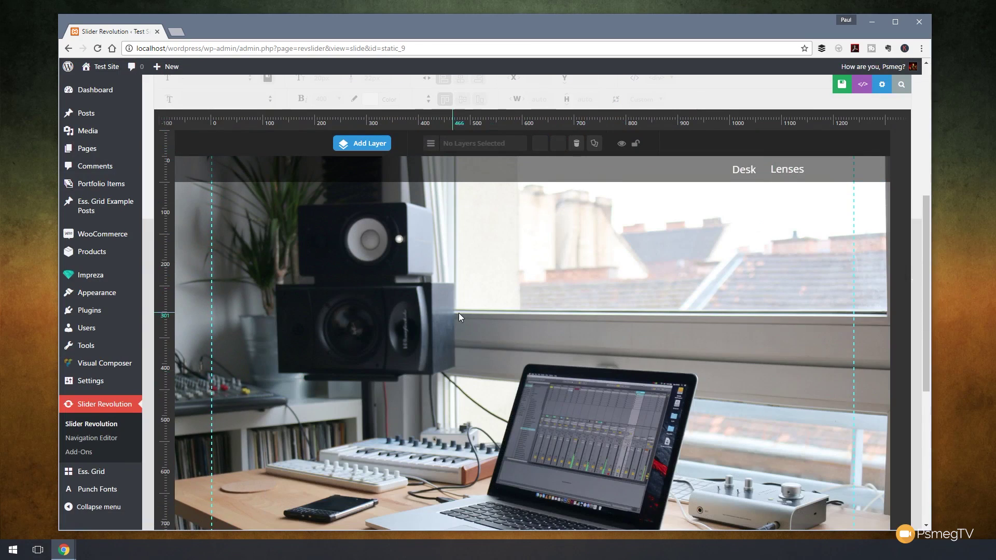
Select the top Shape strip and show its Advanced Style background: black at 0.5 opacity
{"action": "scroll", "coordinate": [458, 313], "scroll_direction": "up", "scroll_amount": 2}
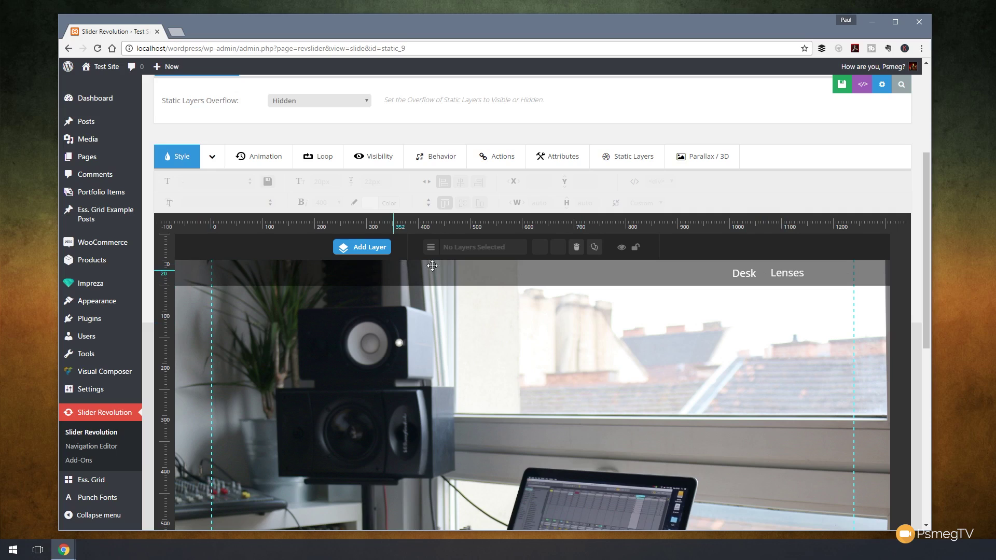
{"action": "left_click", "coordinate": [380, 274]}
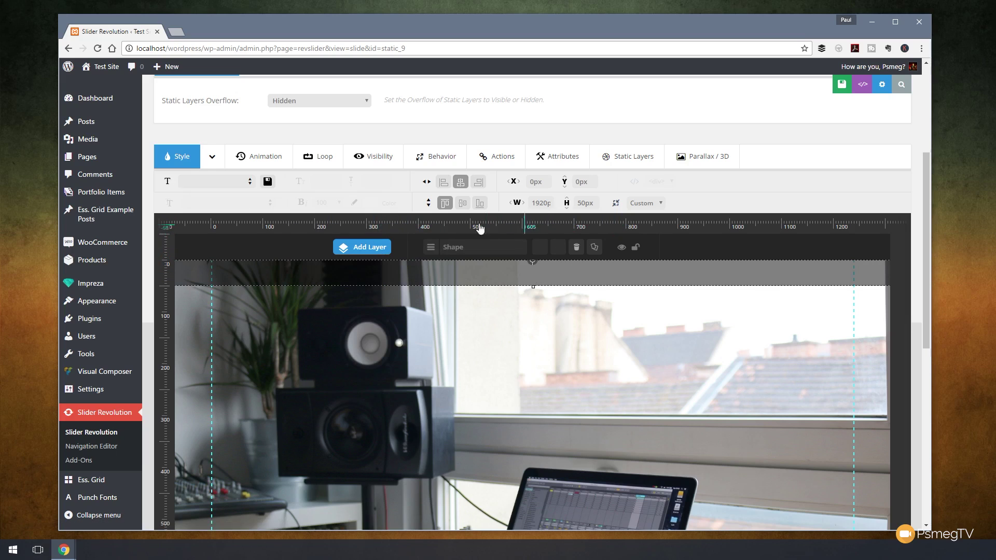
{"action": "left_click", "coordinate": [212, 157]}
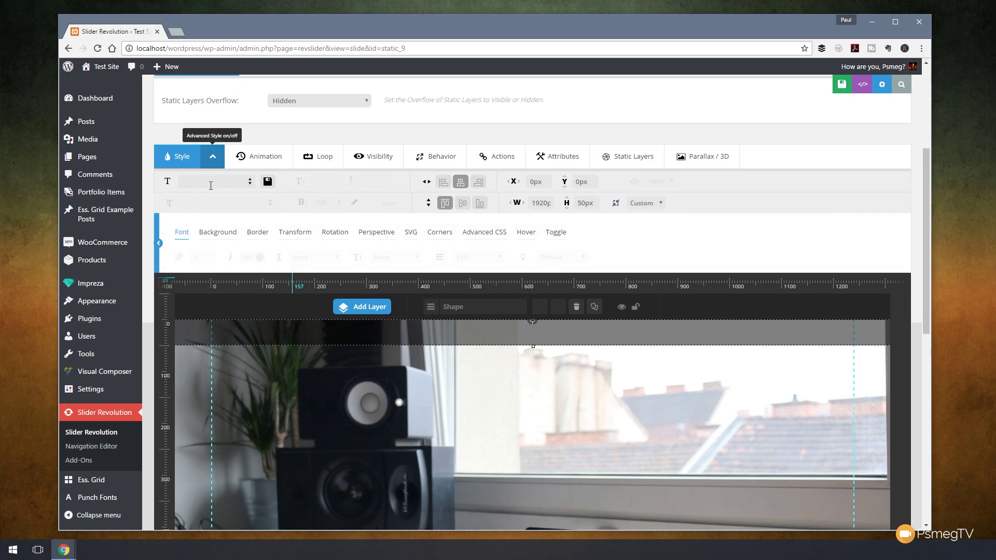
{"action": "left_click", "coordinate": [218, 232]}
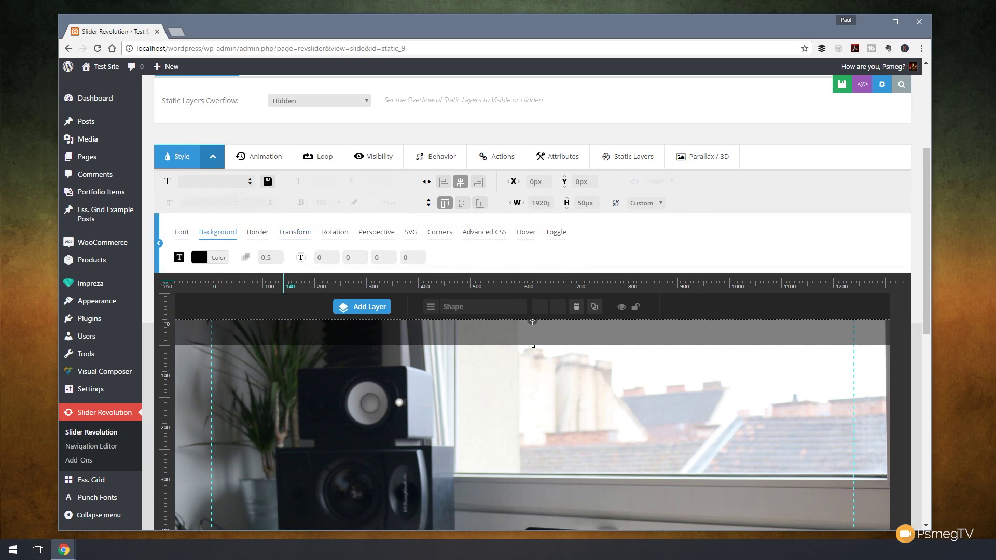
{"action": "scroll", "coordinate": [389, 223], "scroll_direction": "up", "scroll_amount": 1}
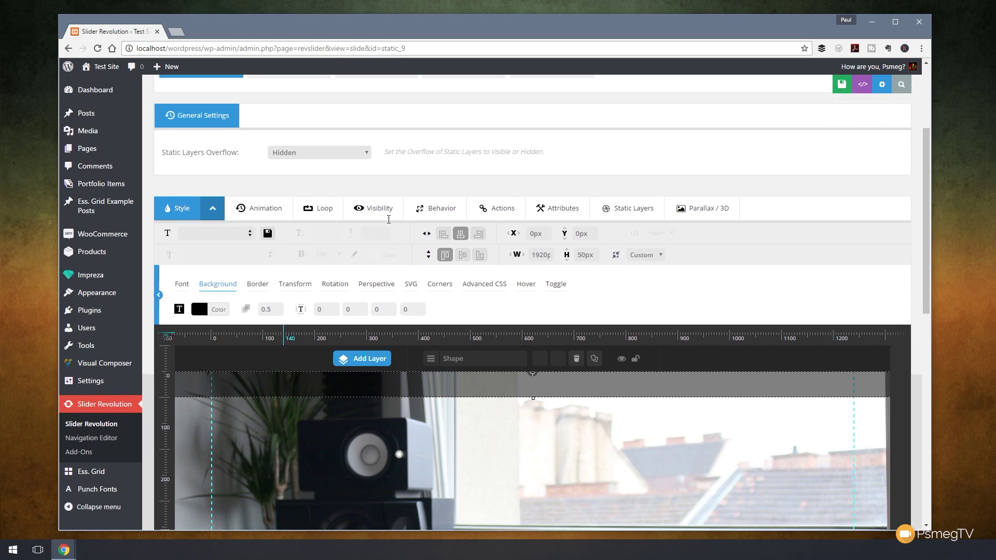
Keep the static layers overflow set to Hidden
{"action": "left_click", "coordinate": [325, 155]}
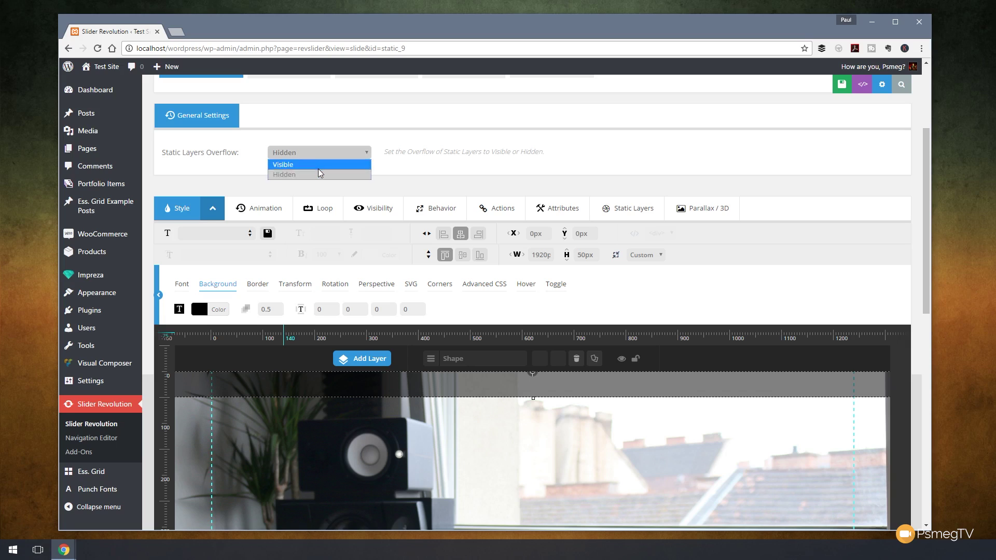
{"action": "left_click", "coordinate": [426, 162]}
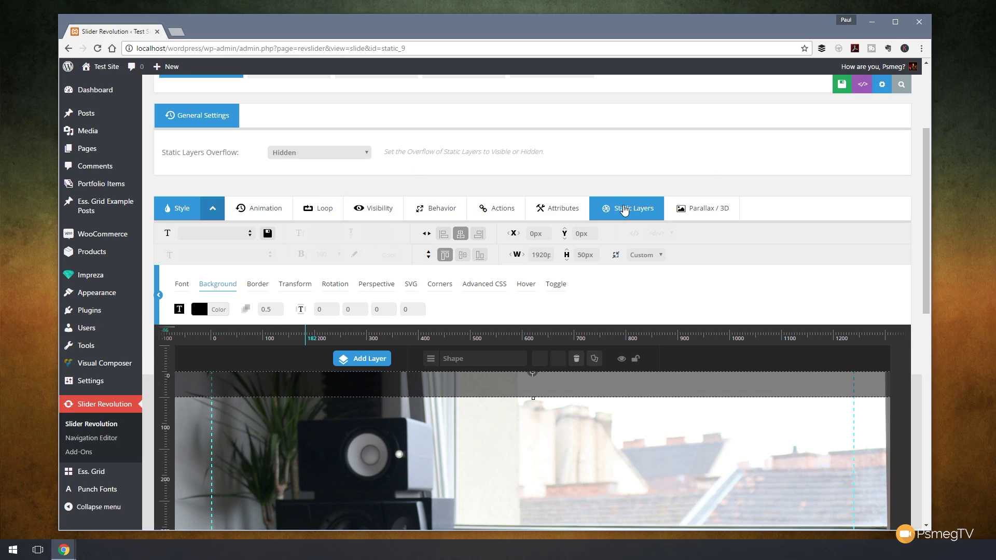
Set the Shape strip's static range to start on slide 1 and end on Last Slide
{"action": "left_click", "coordinate": [623, 209]}
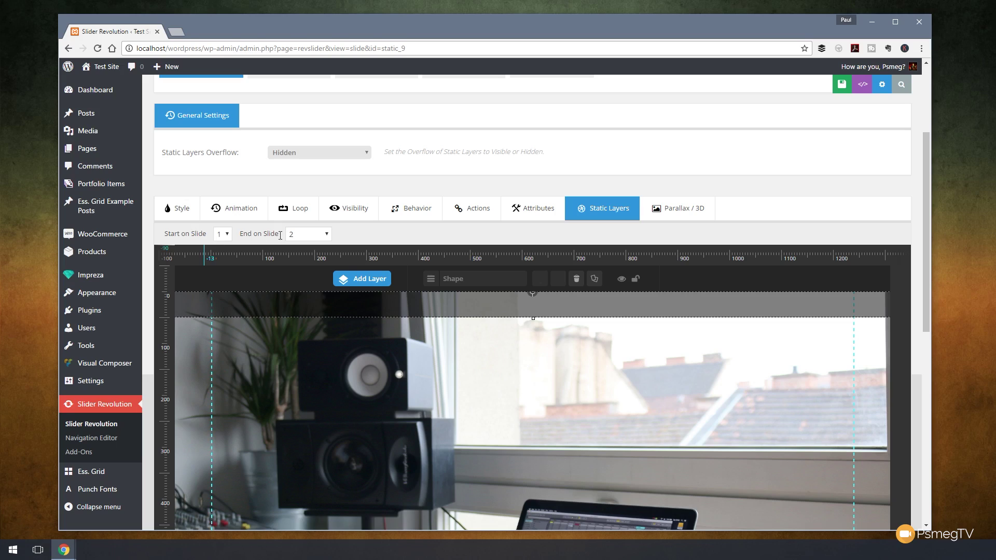
{"action": "left_click", "coordinate": [315, 239]}
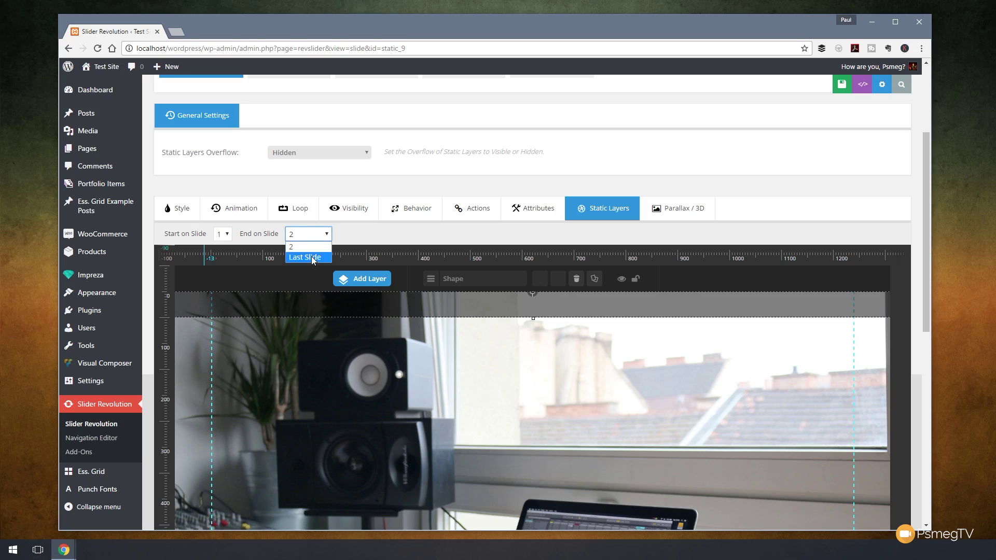
{"action": "left_click", "coordinate": [313, 258]}
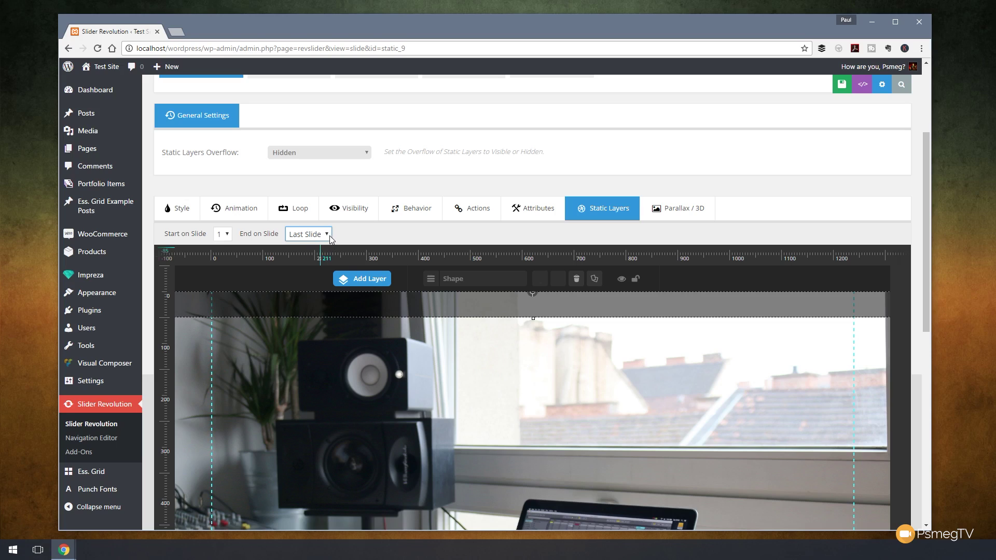
{"action": "left_click", "coordinate": [319, 235]}
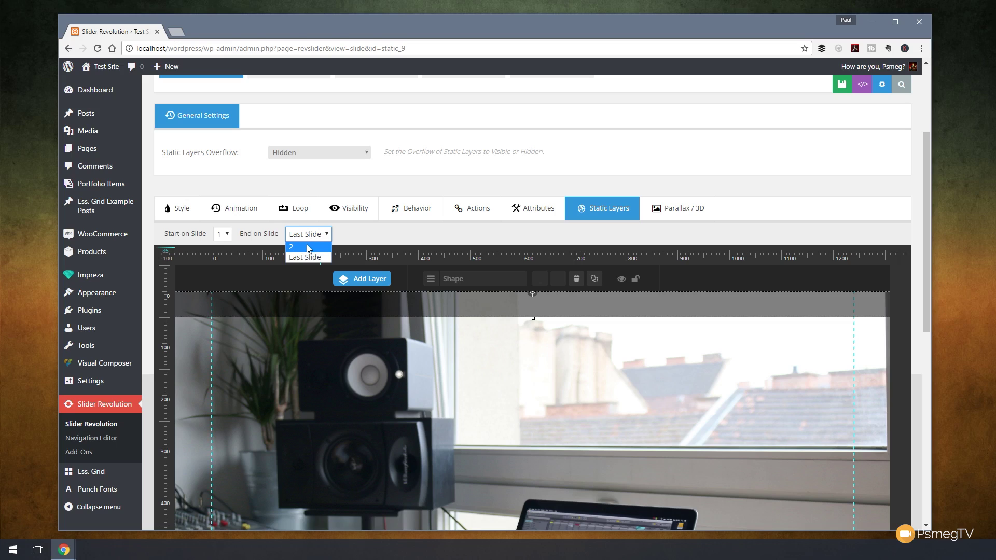
{"action": "left_click", "coordinate": [383, 235]}
{"action": "left_click", "coordinate": [229, 235]}
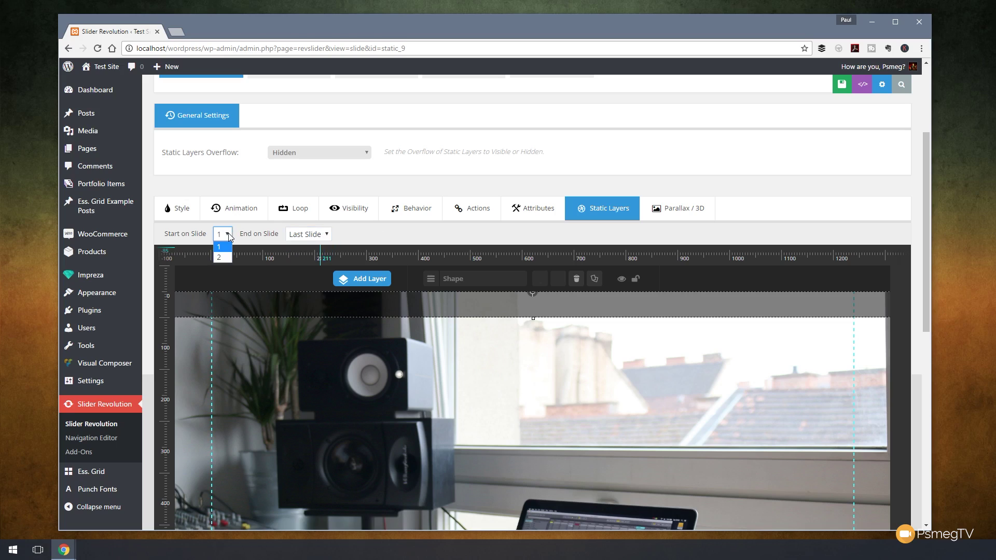
{"action": "left_click", "coordinate": [390, 238]}
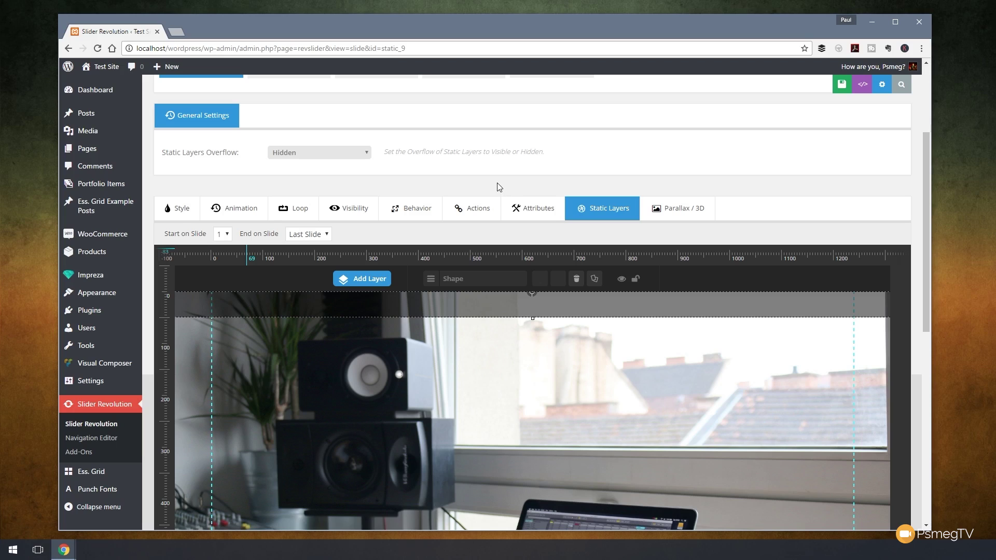
Select the Desk and Lenses text layers on the canvas
{"action": "scroll", "coordinate": [499, 187], "scroll_direction": "down", "scroll_amount": 2}
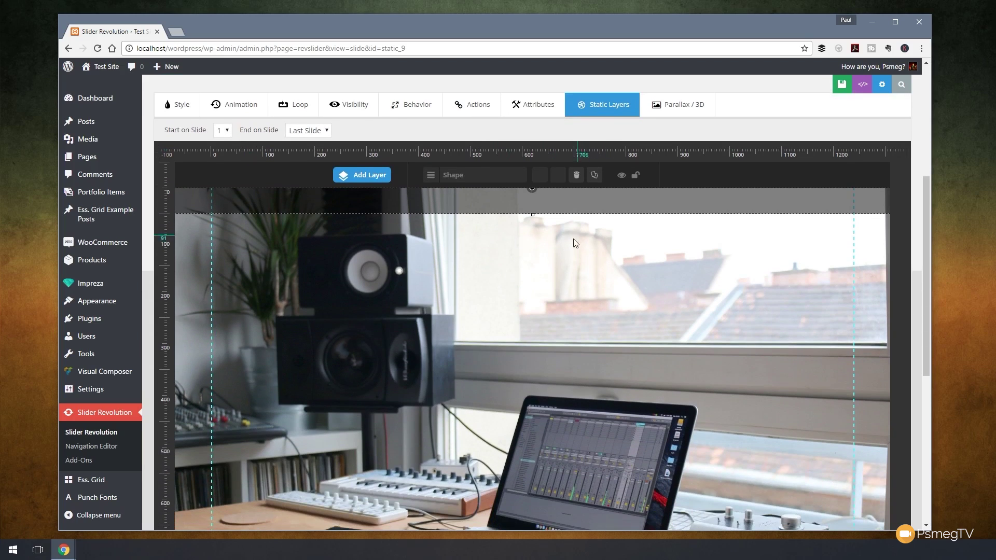
{"action": "left_click", "coordinate": [580, 266]}
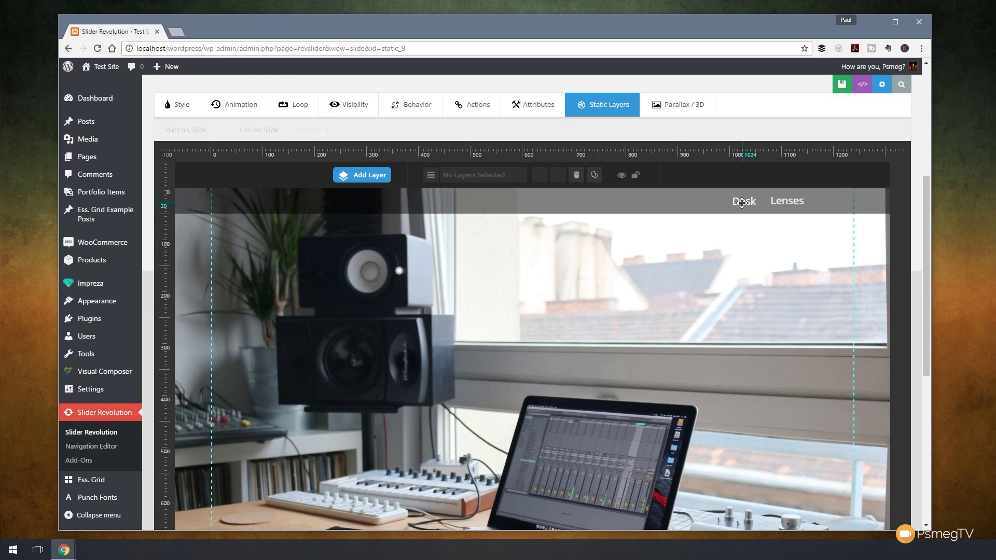
{"action": "left_click", "coordinate": [742, 201]}
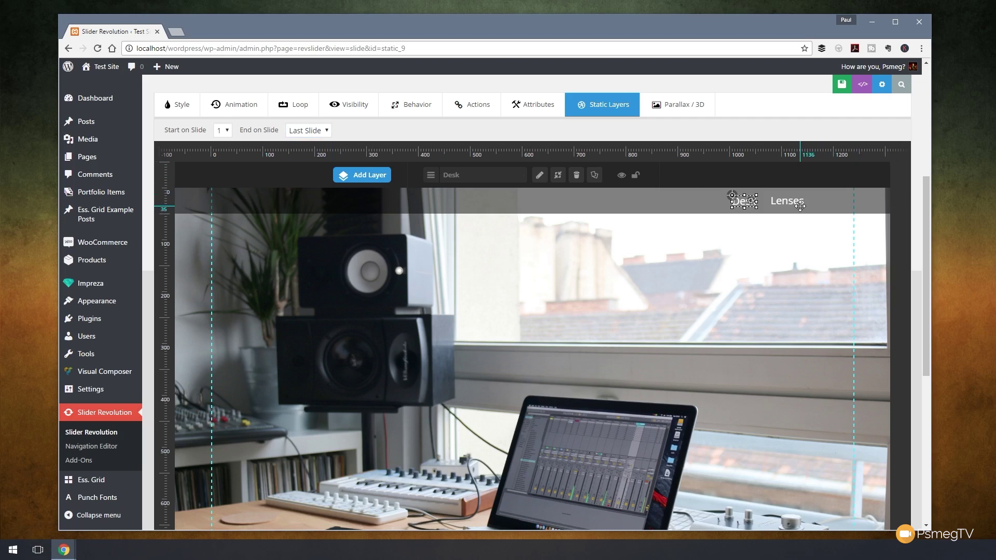
{"action": "left_click", "coordinate": [800, 204]}
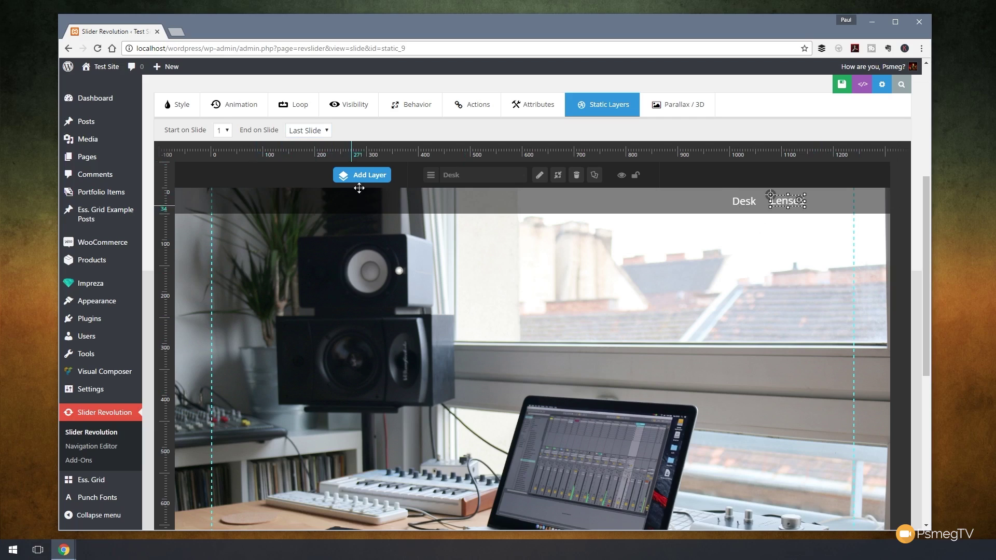
Add a Click Here style button layer and place it at the upper right under Lenses
{"action": "left_click", "coordinate": [367, 176]}
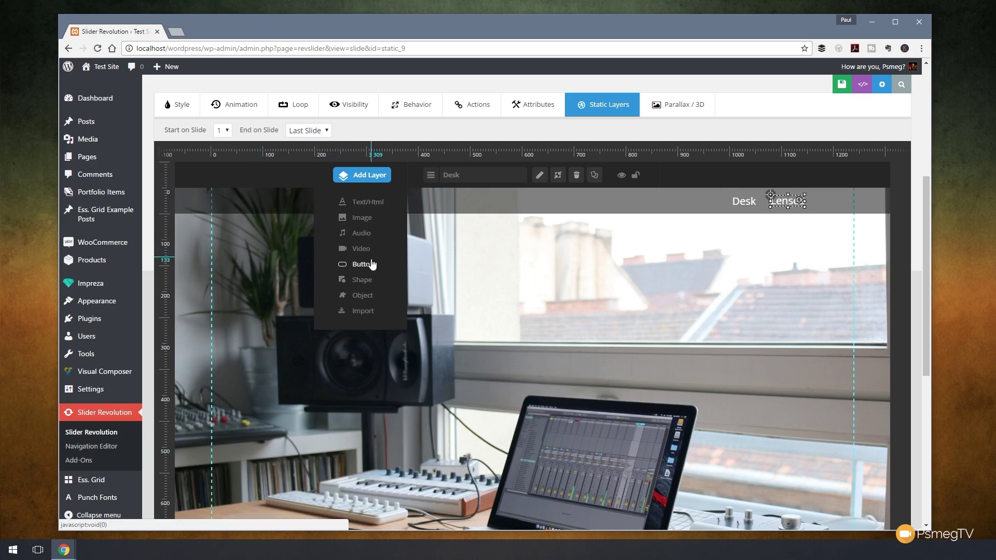
{"action": "left_click", "coordinate": [363, 264]}
{"action": "left_click", "coordinate": [326, 326]}
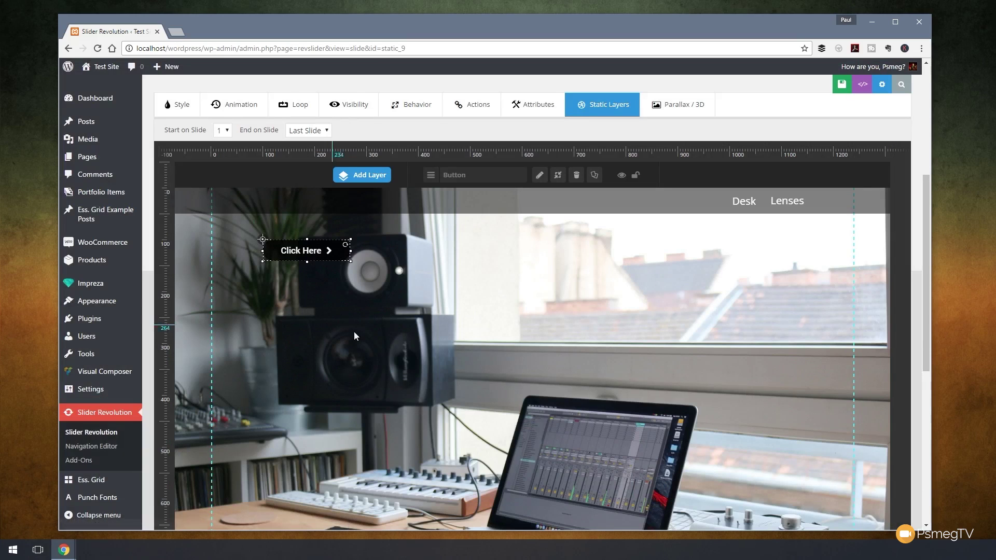
{"action": "left_click_drag", "start_coordinate": [314, 262], "coordinate": [781, 257]}
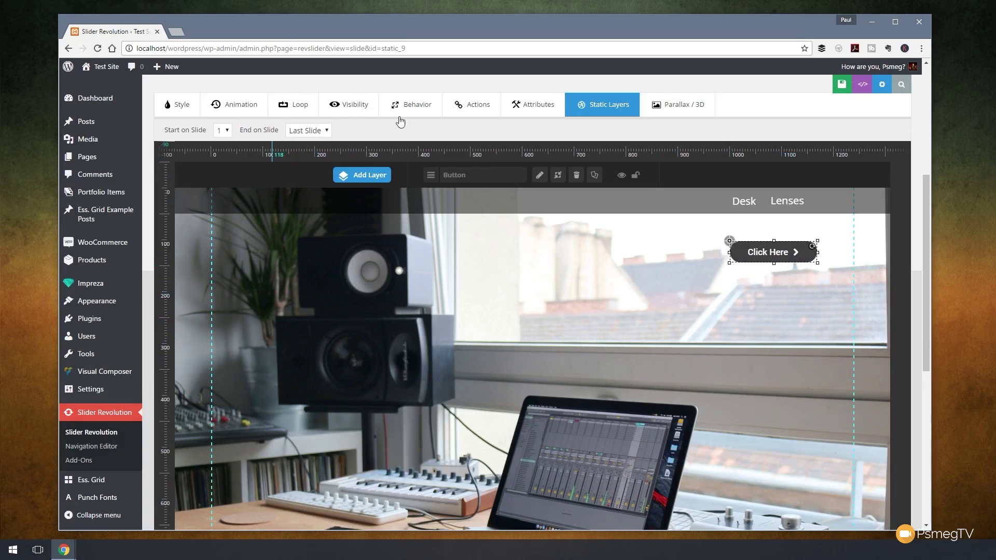
Add a Click action on the Click Here button: Next Slide, Delay 10 ms
{"action": "left_click", "coordinate": [478, 112]}
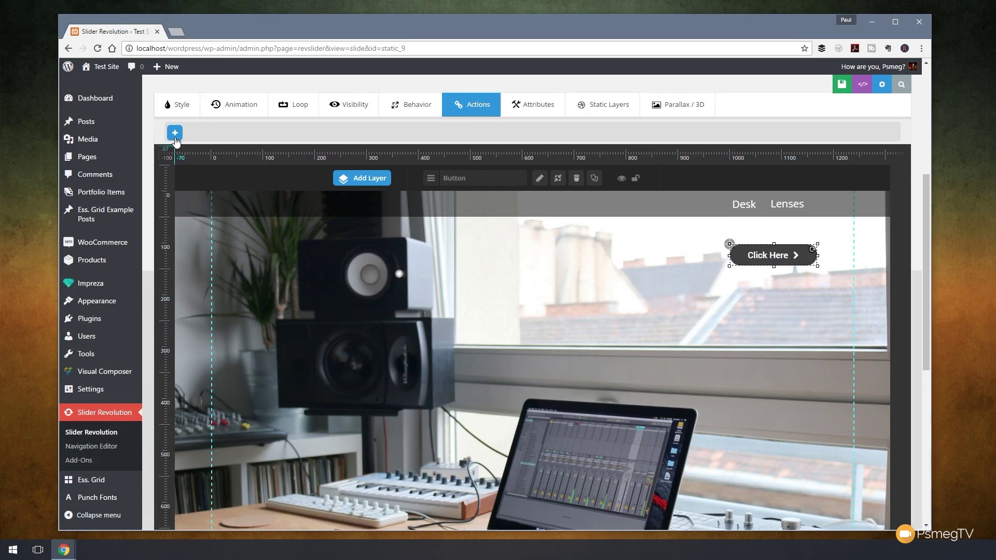
{"action": "left_click", "coordinate": [175, 132]}
{"action": "left_click", "coordinate": [282, 133]}
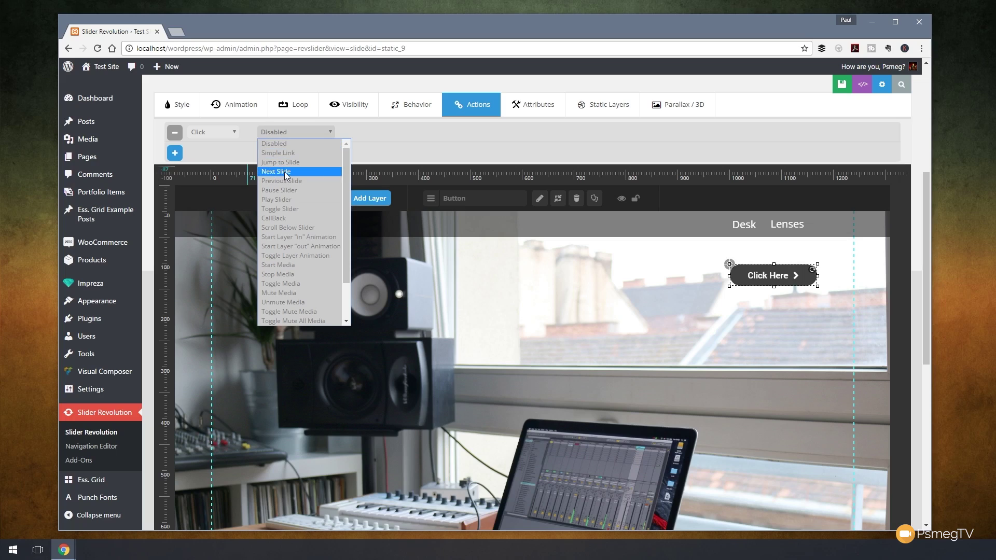
{"action": "left_click", "coordinate": [284, 172]}
{"action": "left_click", "coordinate": [408, 133]}
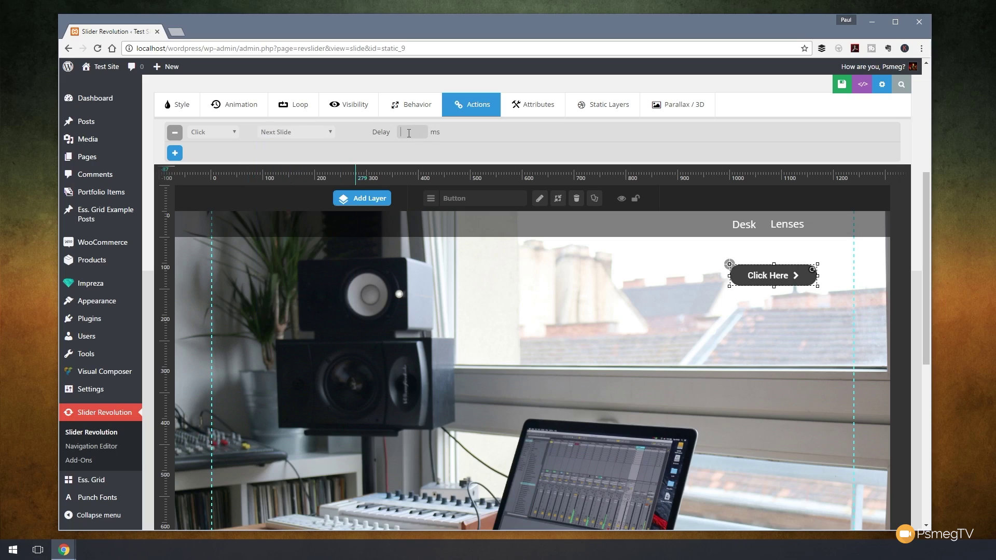
{"action": "type", "text": "10"}
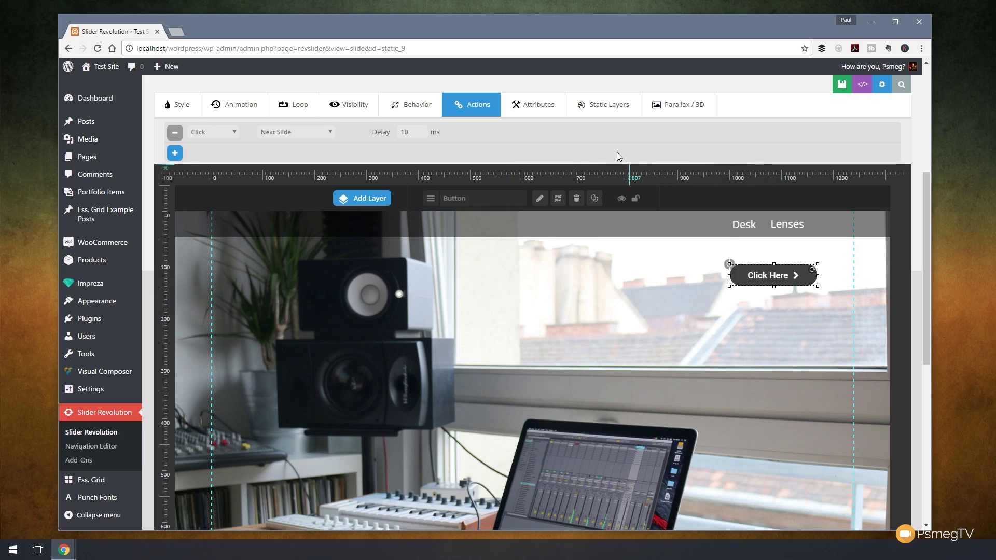
Set the button's End on Slide to 2 and save the static layers
{"action": "left_click", "coordinate": [601, 106]}
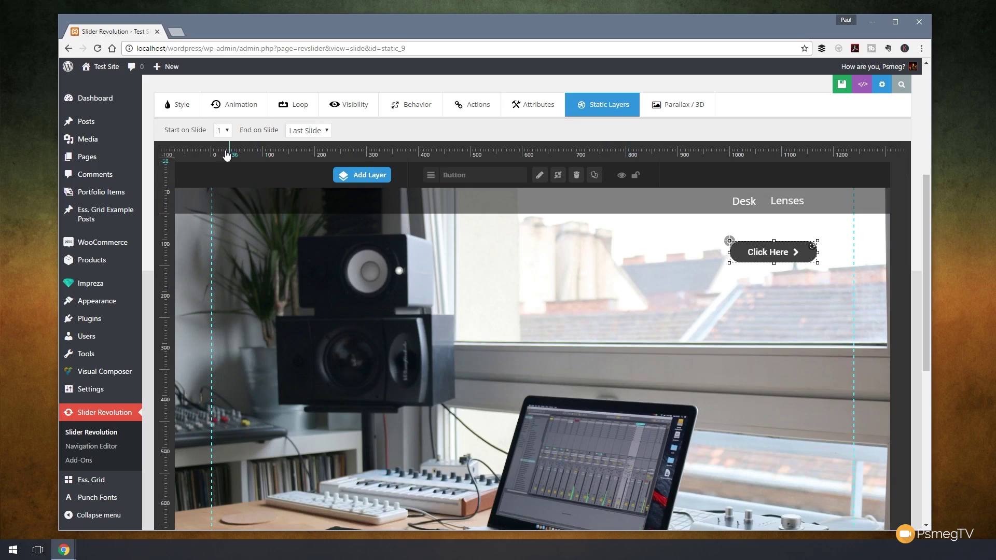
{"action": "left_click", "coordinate": [322, 130]}
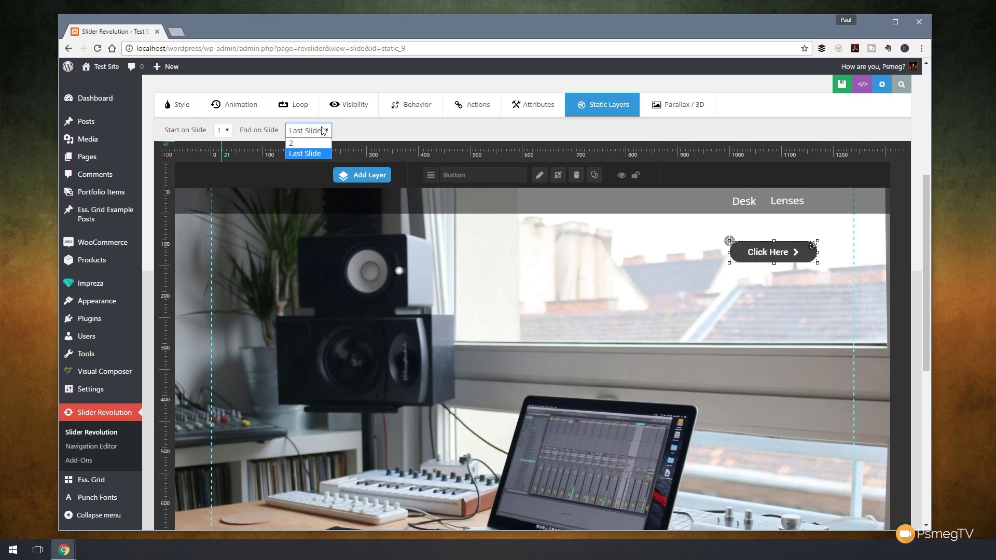
{"action": "left_click", "coordinate": [311, 143]}
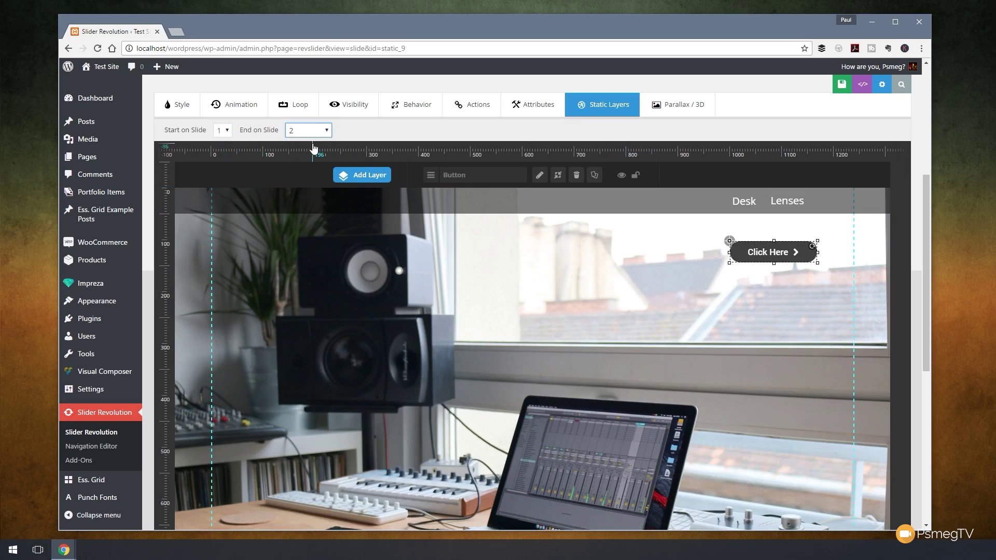
{"action": "left_click", "coordinate": [841, 84]}
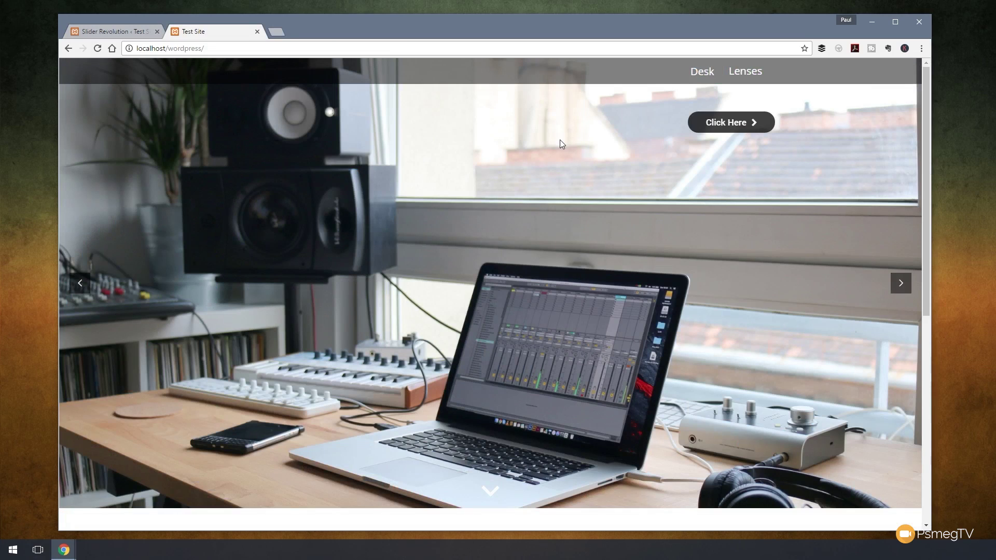
On the live Test Site, advance with Click Here twice, then the right arrow back to Desk
{"action": "left_click", "coordinate": [736, 130]}
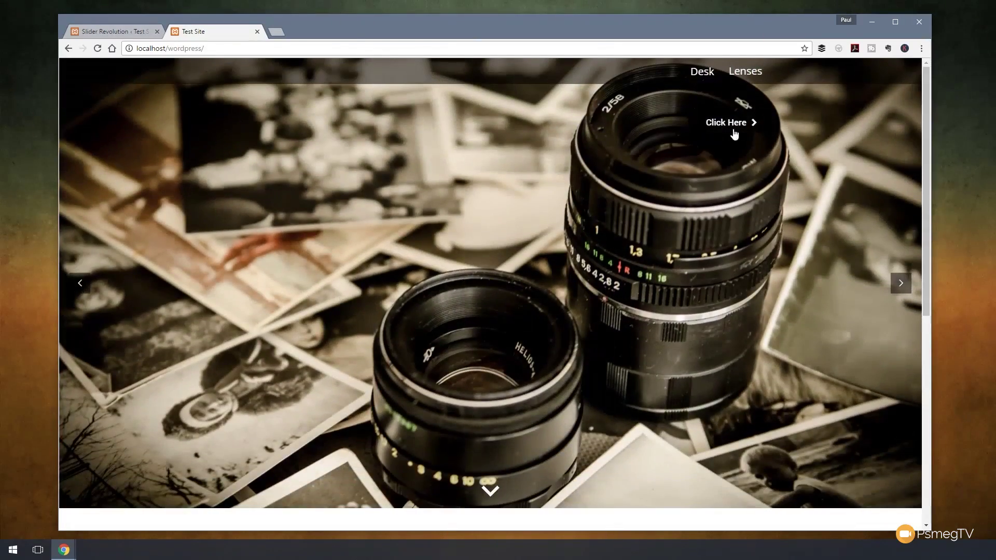
{"action": "left_click", "coordinate": [732, 130]}
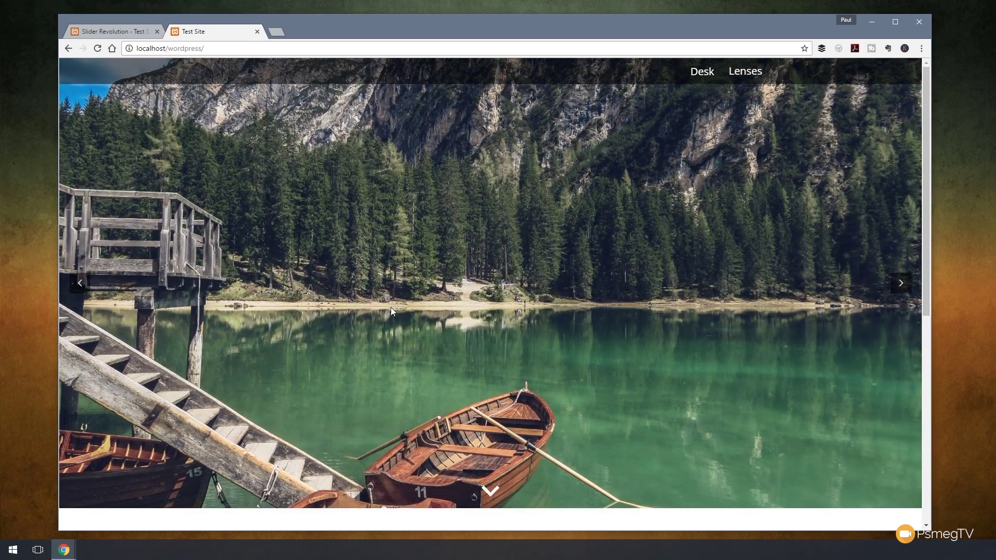
{"action": "left_click", "coordinate": [897, 283]}
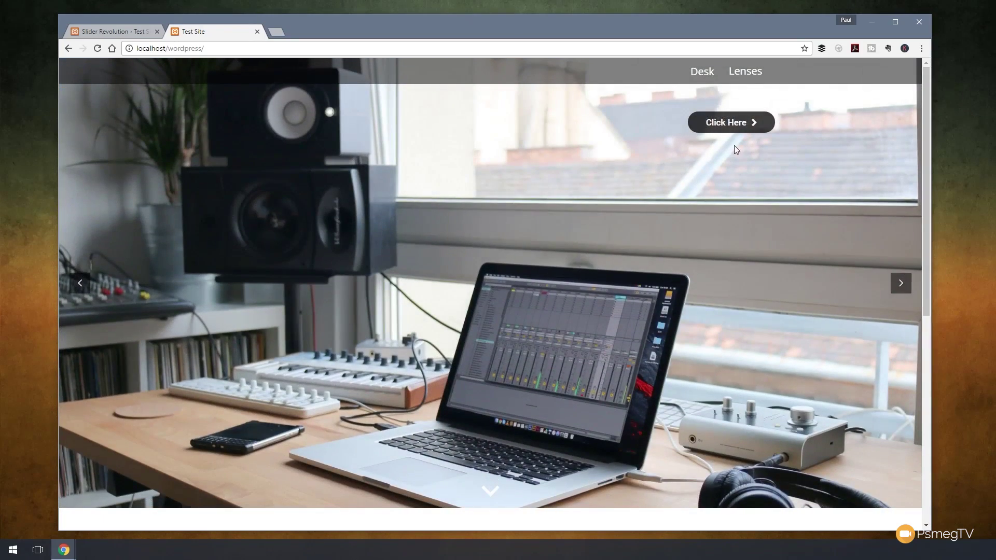
{"action": "left_click", "coordinate": [120, 33]}
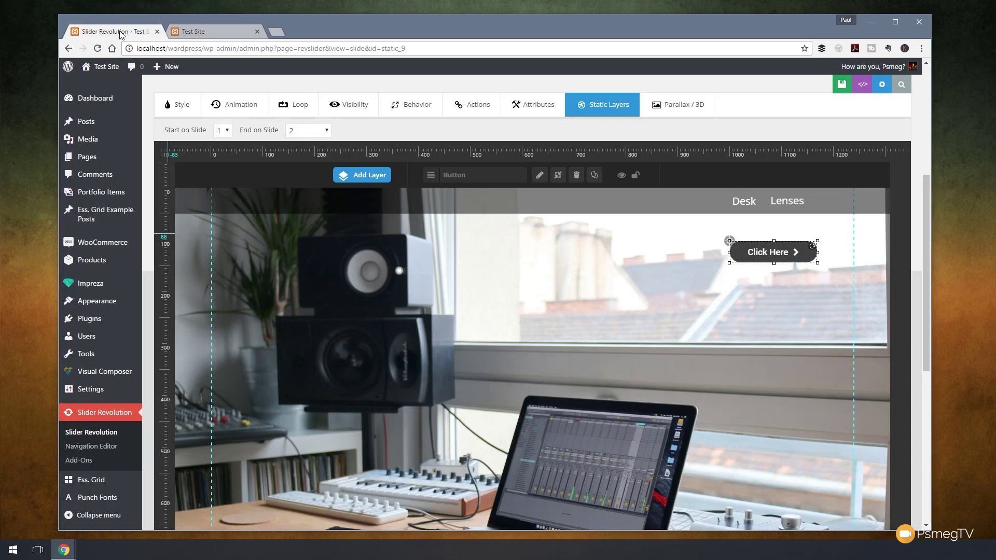